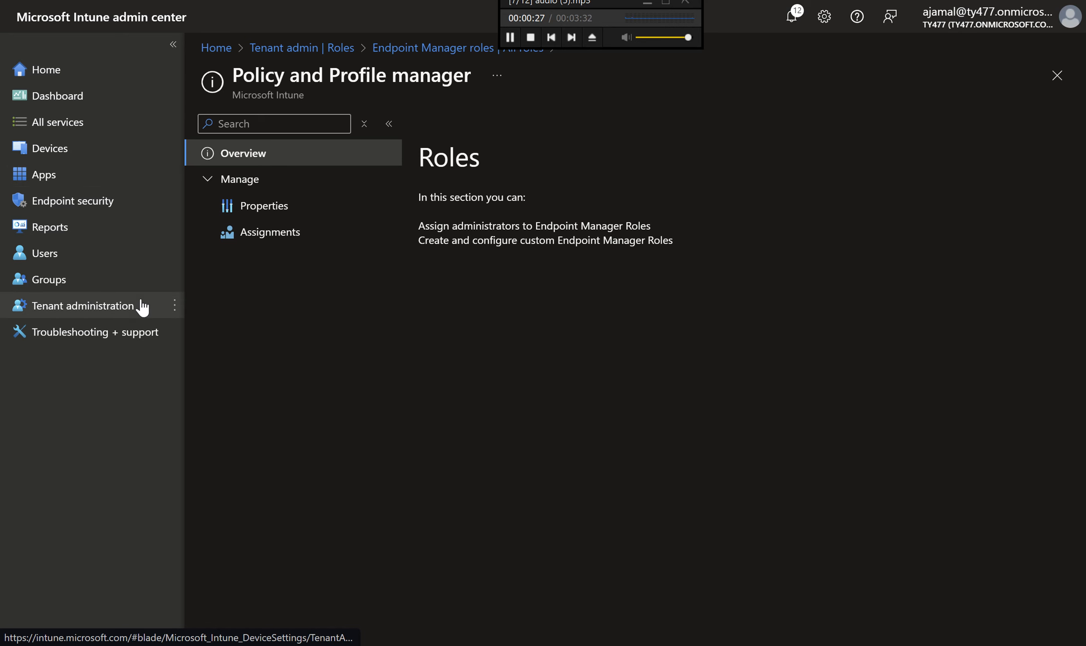
- Open the roles in tenant administration and view the signed-in administrator's own permissions
{"action": "left_click", "coordinate": [138, 306]}
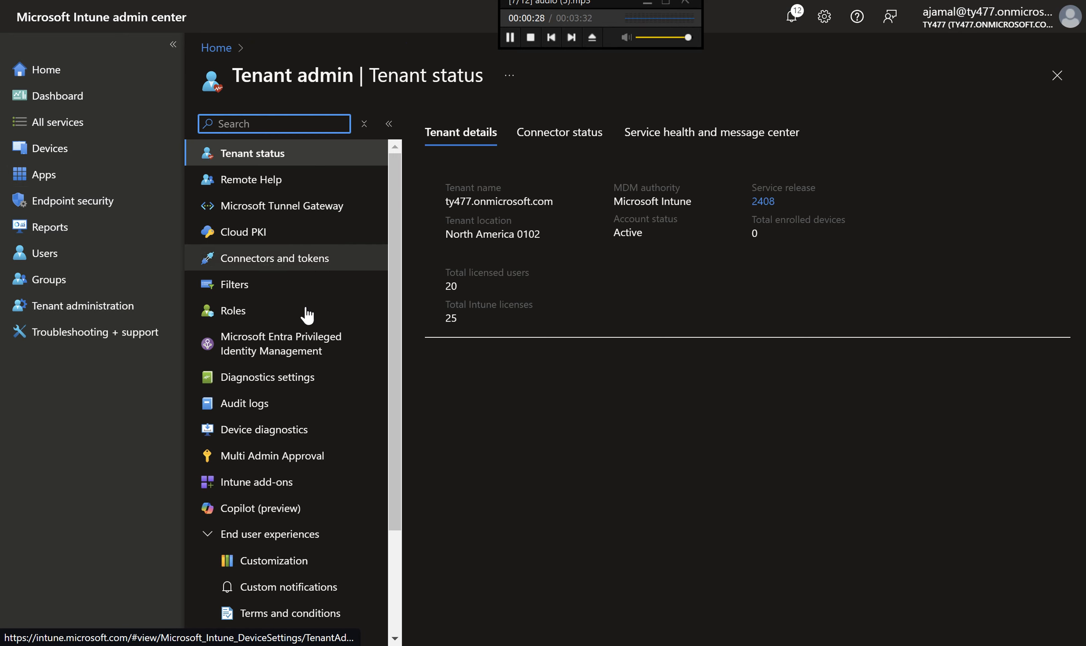
{"action": "left_click", "coordinate": [298, 319]}
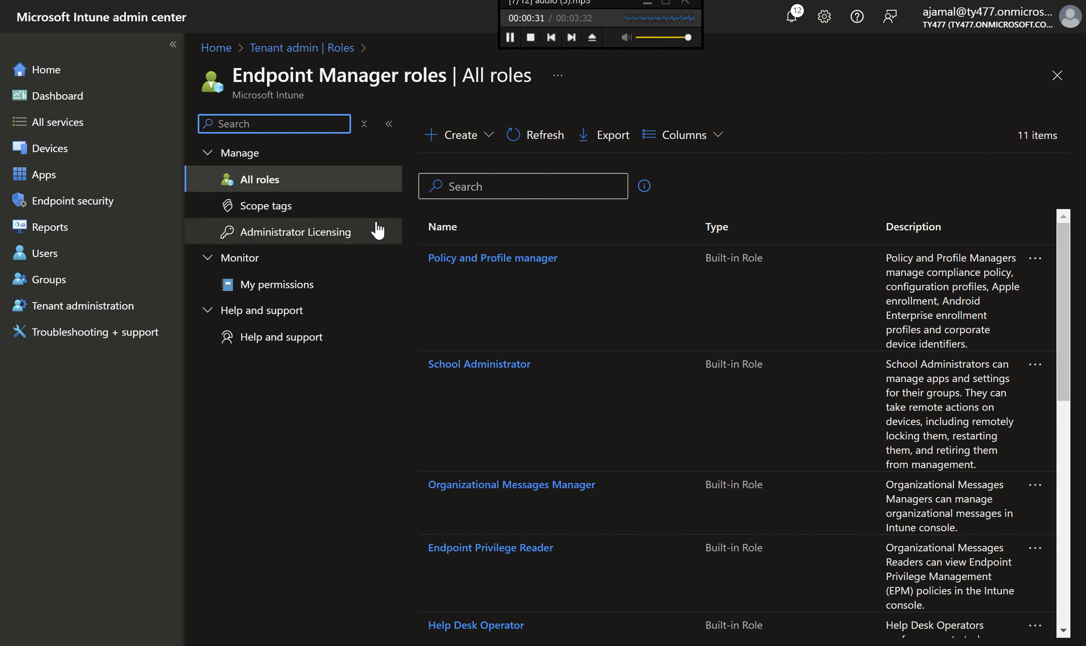
{"action": "left_click", "coordinate": [316, 287]}
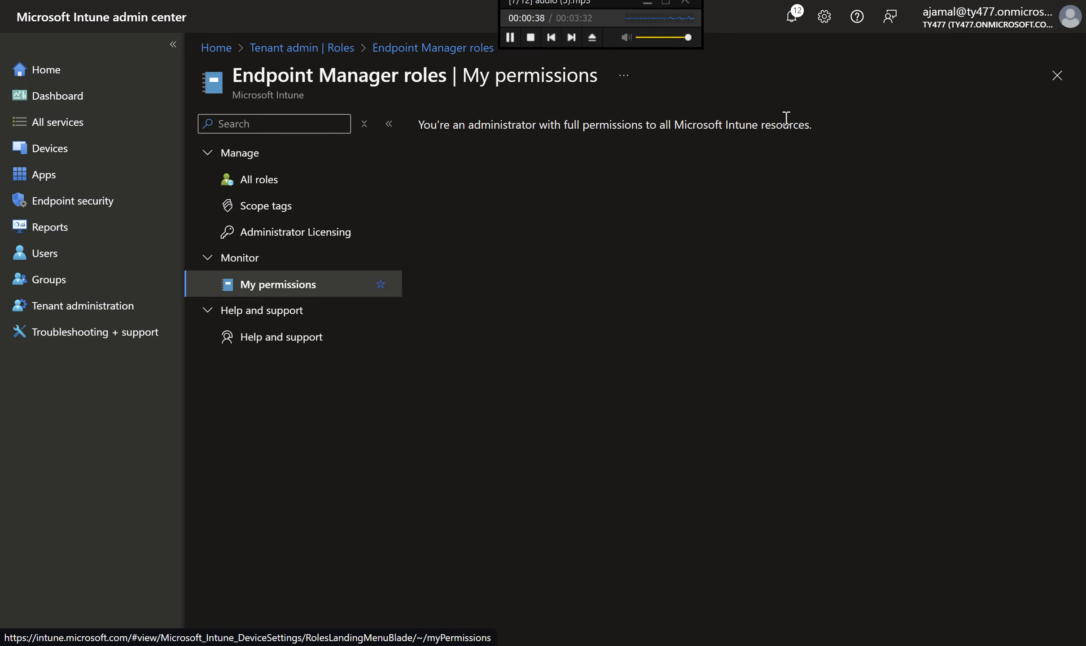
- Examine the permissions and role assignments of the built-in Policy and Profile manager role
{"action": "left_click", "coordinate": [339, 185]}
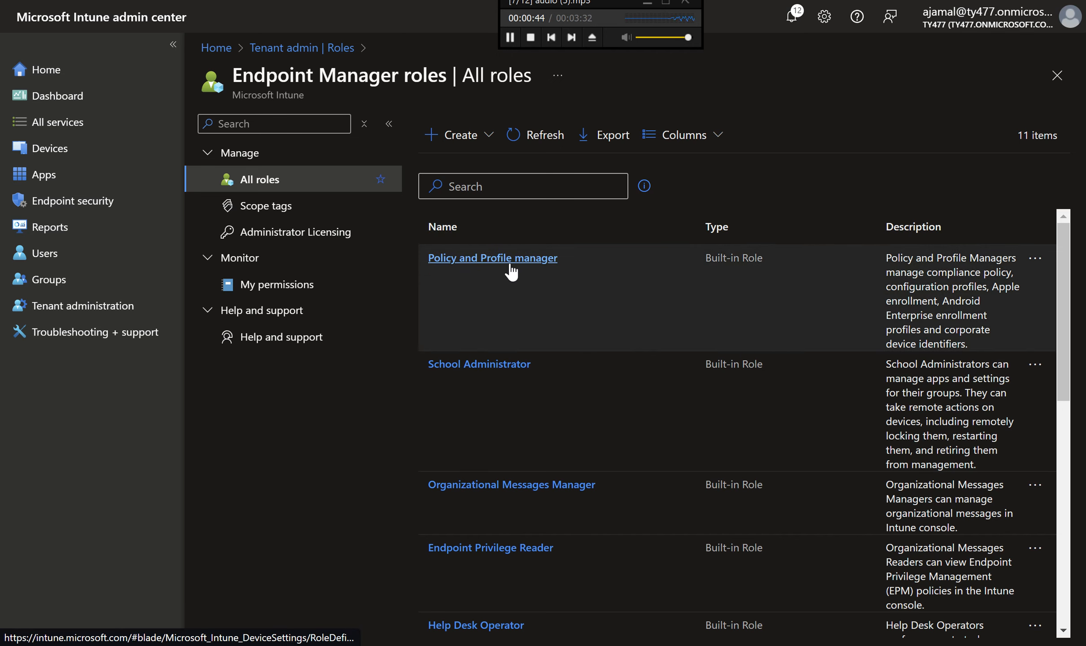
{"action": "left_click", "coordinate": [510, 264]}
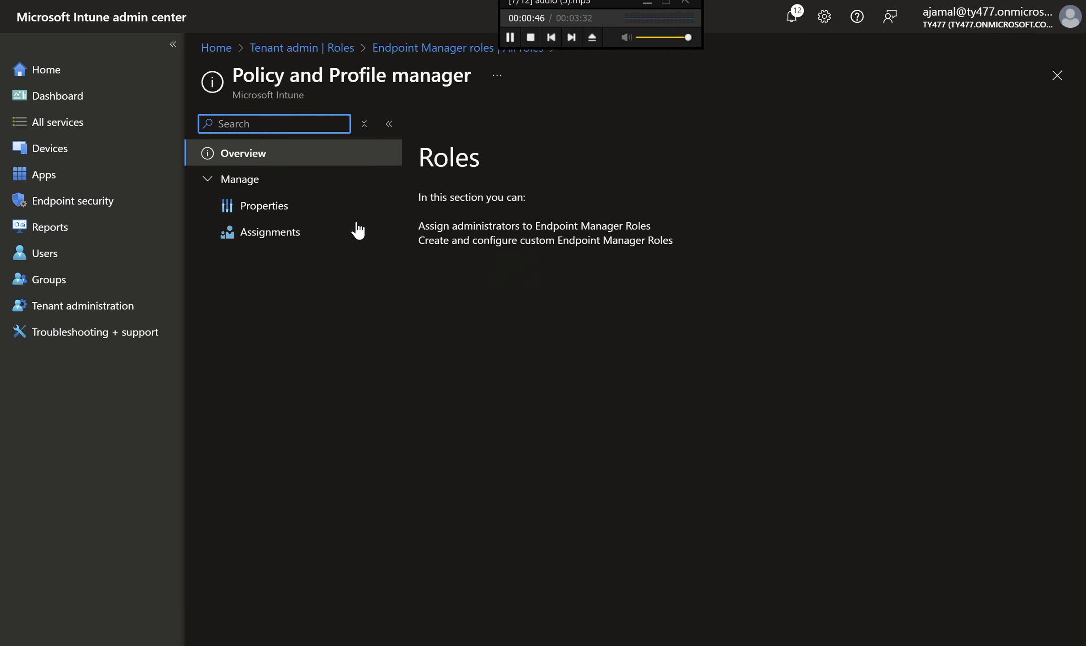
{"action": "left_click", "coordinate": [324, 208]}
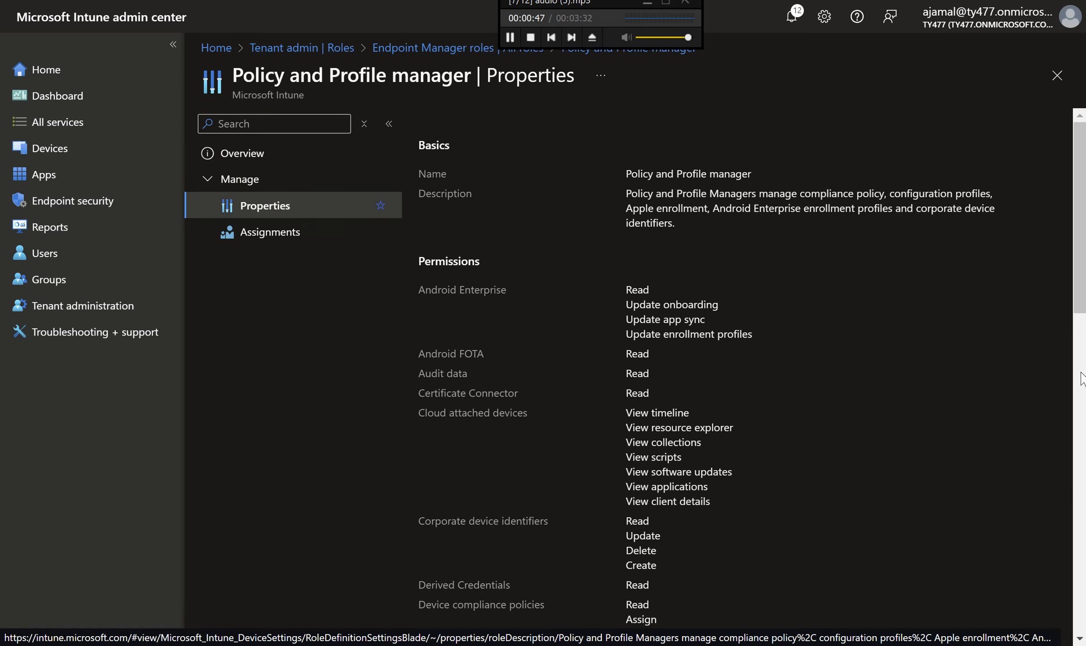
{"action": "scroll", "coordinate": [877, 305], "scroll_direction": "down", "scroll_amount": 5}
{"action": "scroll", "coordinate": [954, 377], "scroll_direction": "down", "scroll_amount": 5}
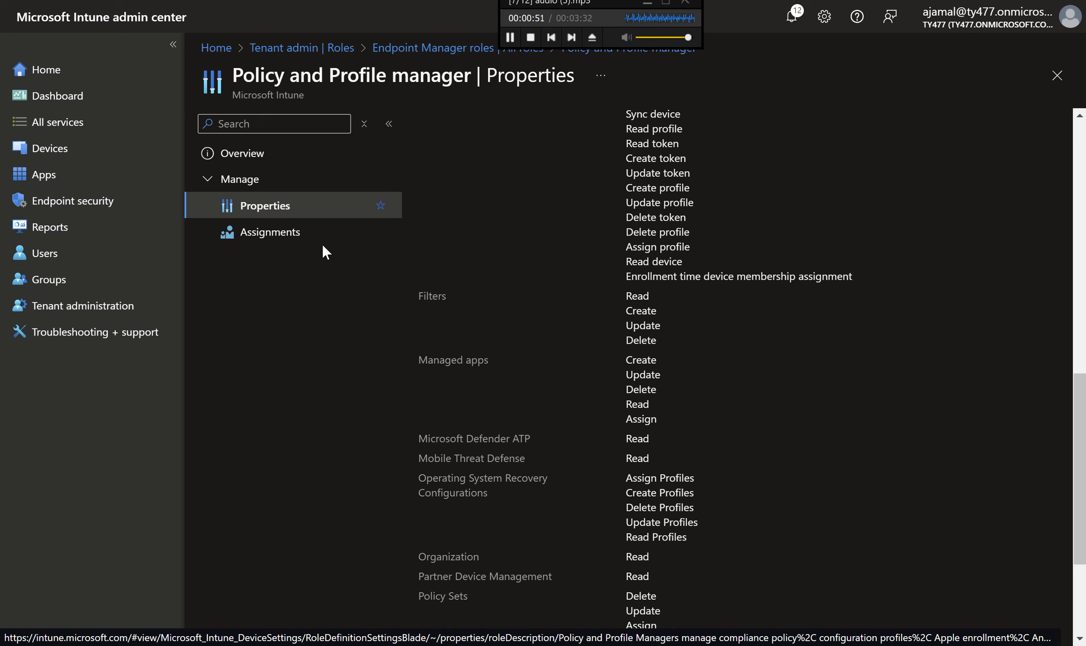
{"action": "left_click", "coordinate": [305, 236]}
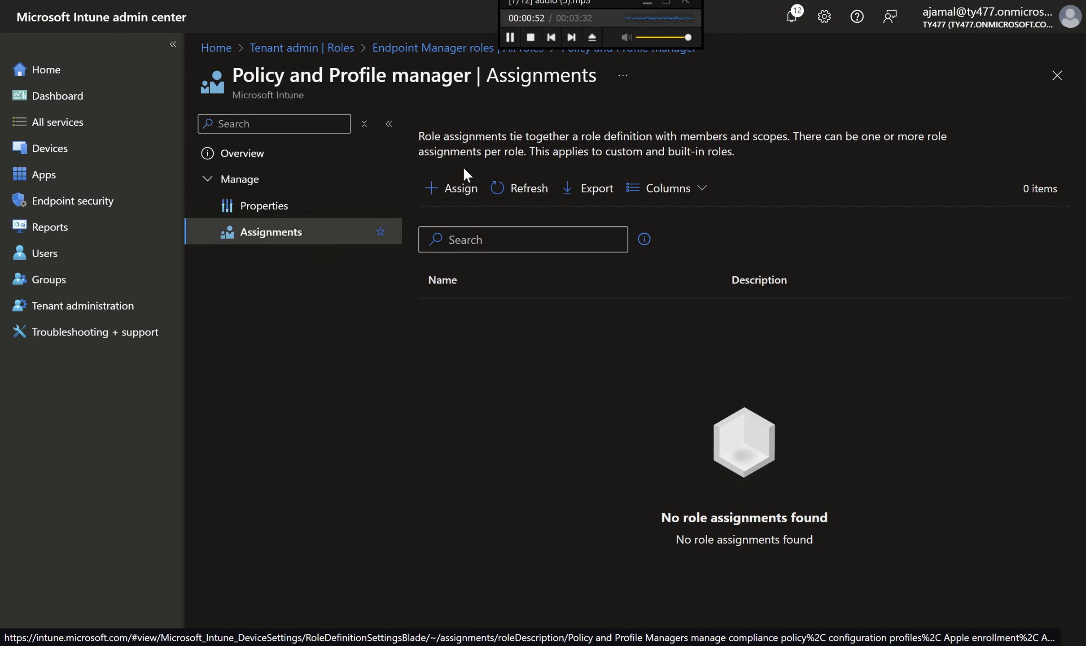
- Start a custom Intune role from the all-roles list, name it "Device compliance manager" and proceed to its permissions
{"action": "left_click", "coordinate": [481, 55]}
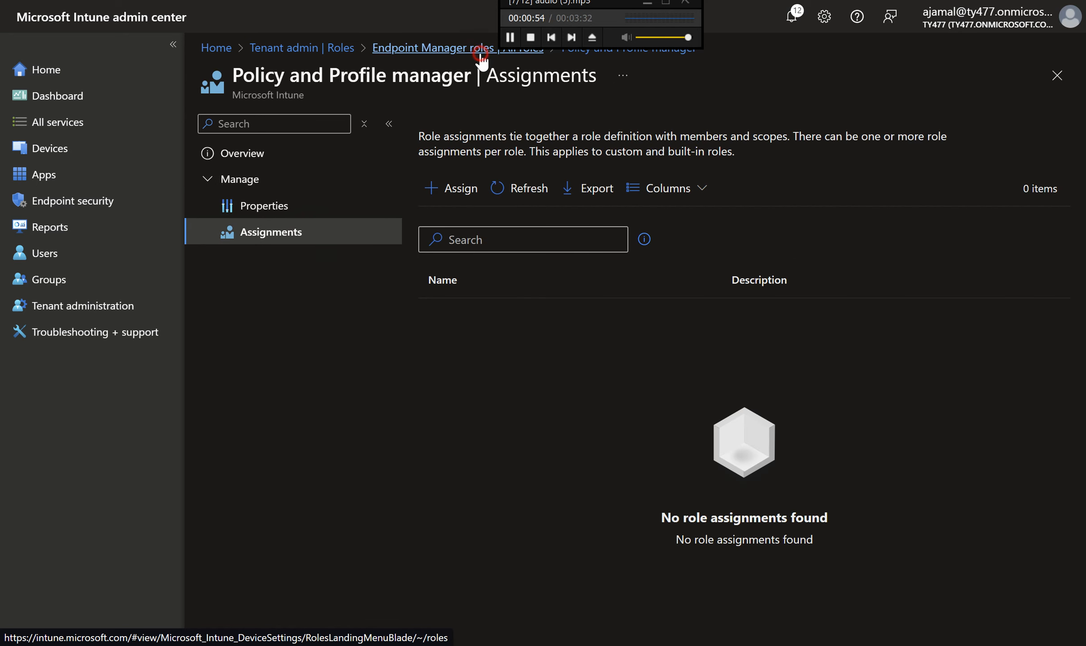
{"action": "left_click", "coordinate": [478, 146]}
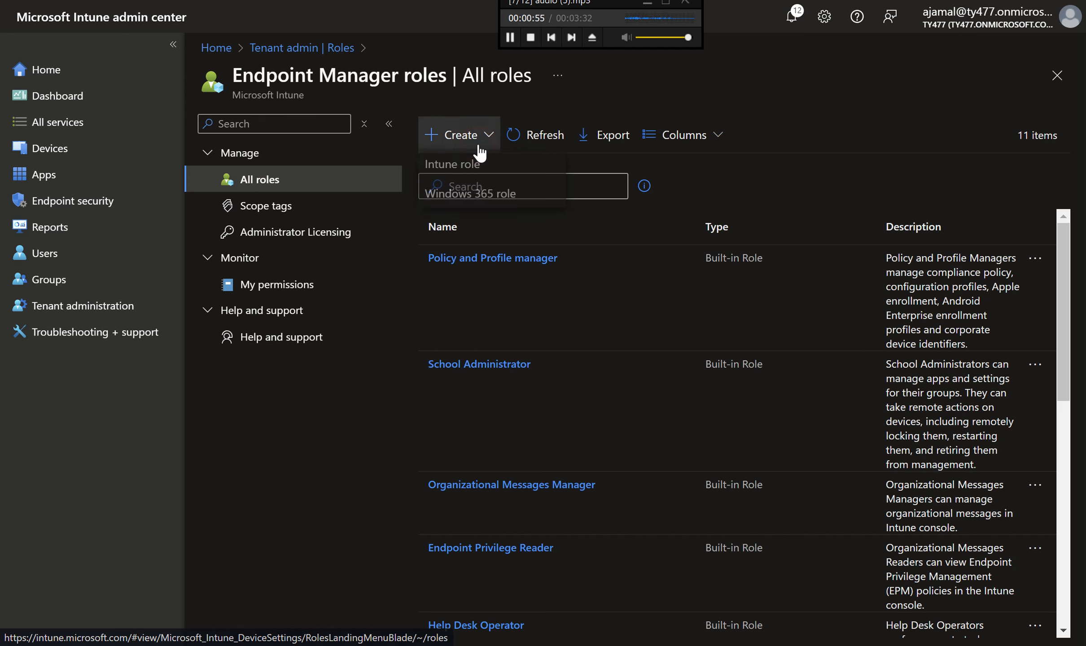
{"action": "left_click", "coordinate": [474, 167]}
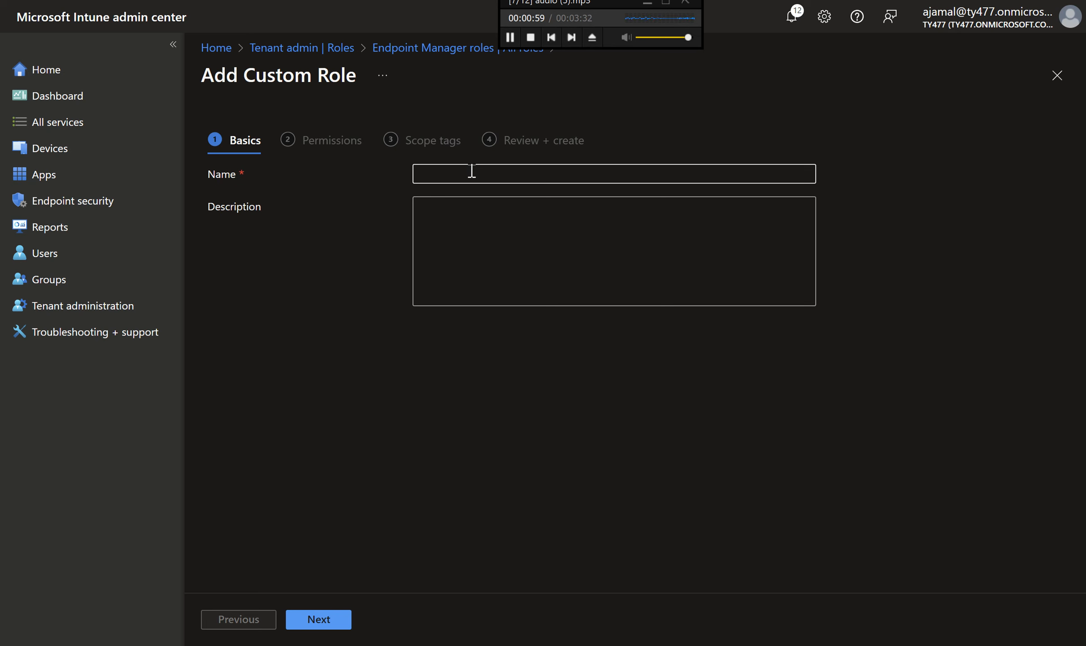
{"action": "left_click", "coordinate": [471, 171]}
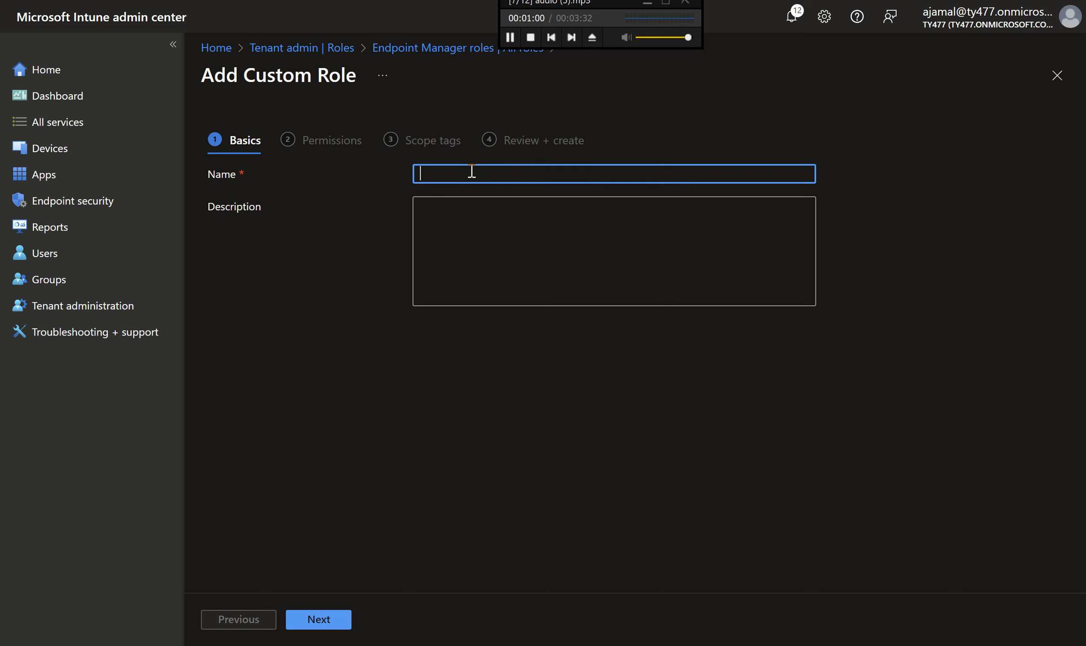
{"action": "key", "text": "ctrl+shift+v"}
{"action": "left_click", "coordinate": [450, 187]}
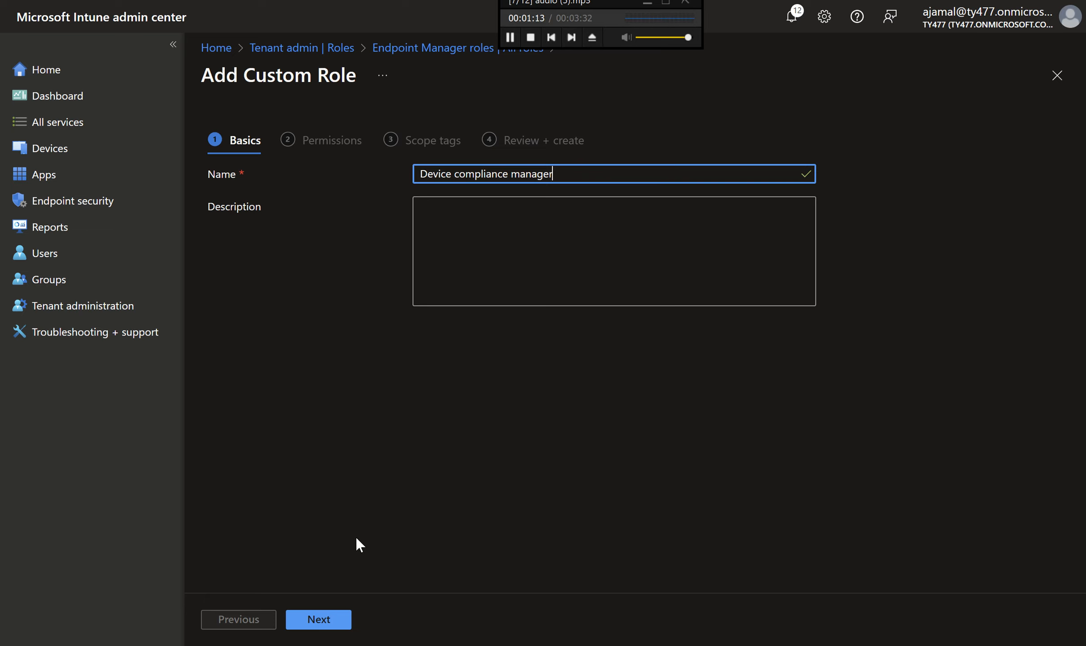
{"action": "left_click", "coordinate": [340, 622]}
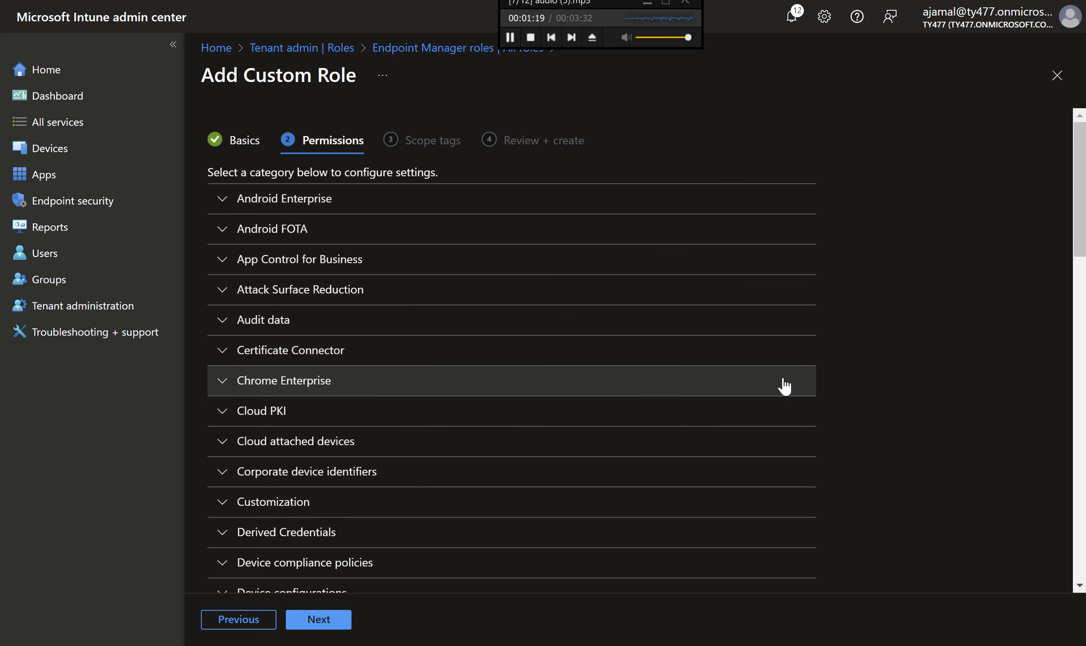
- Grant the role the Read, Assign, Create, Delete, Update and View reports permissions for device compliance policies
{"action": "scroll", "coordinate": [783, 385], "scroll_direction": "down", "scroll_amount": 5}
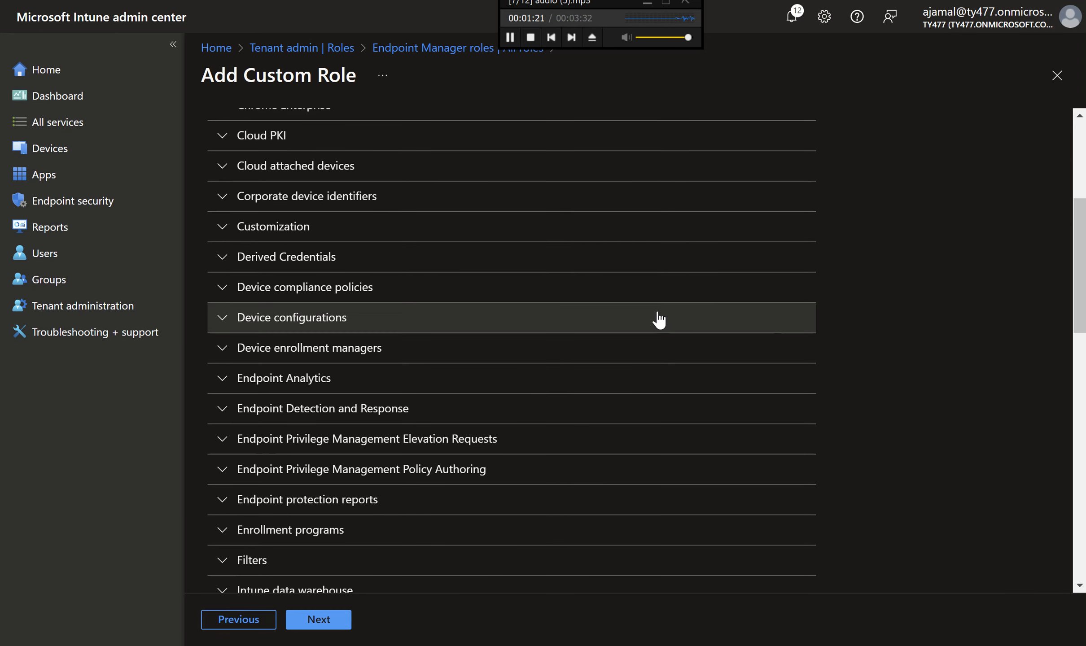
{"action": "left_click", "coordinate": [655, 303]}
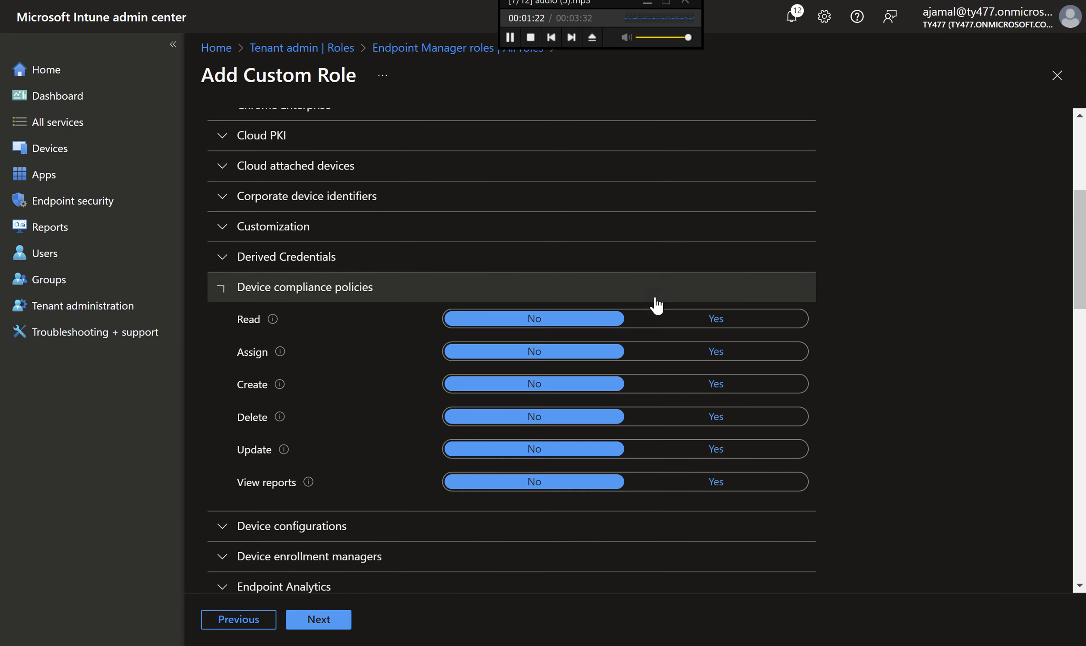
{"action": "left_click", "coordinate": [709, 325]}
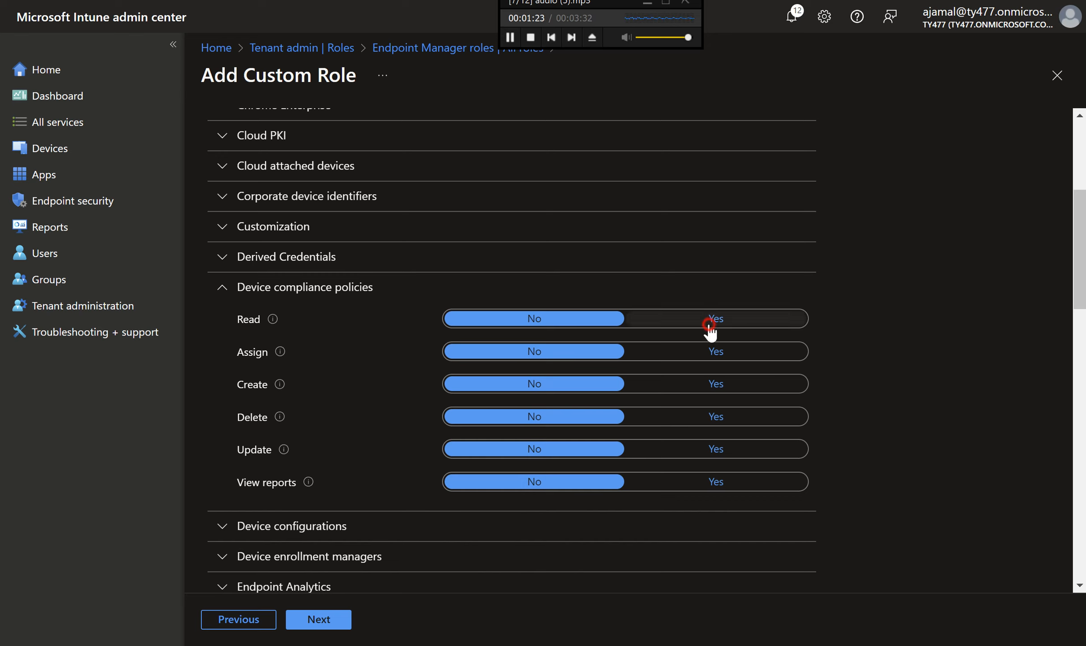
{"action": "left_click", "coordinate": [714, 384]}
{"action": "left_click", "coordinate": [718, 361]}
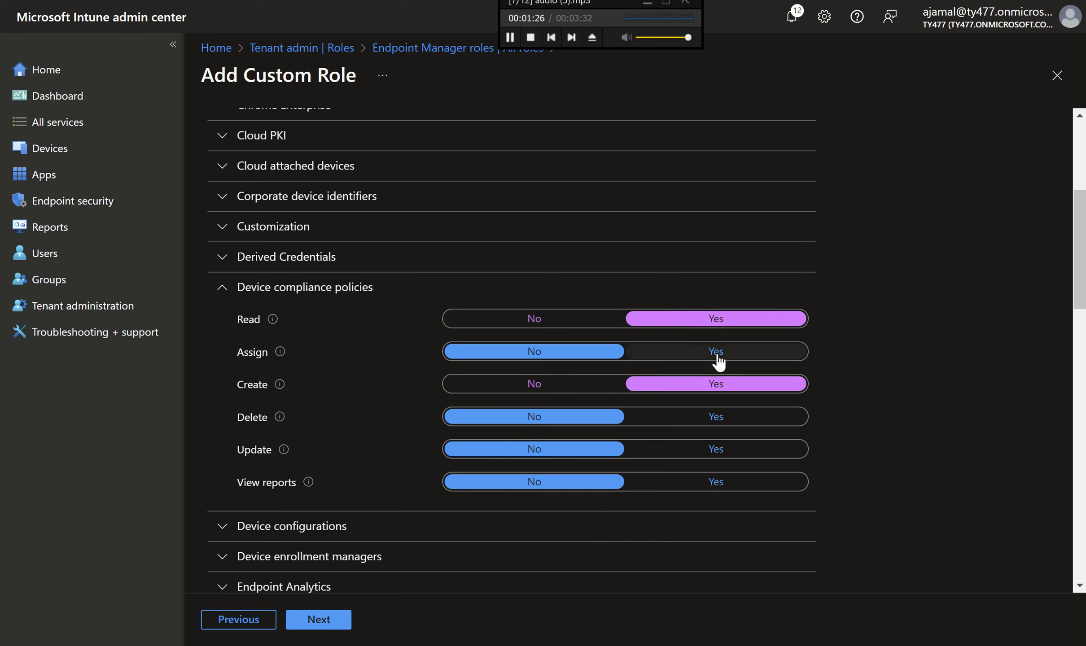
{"action": "left_click", "coordinate": [715, 418]}
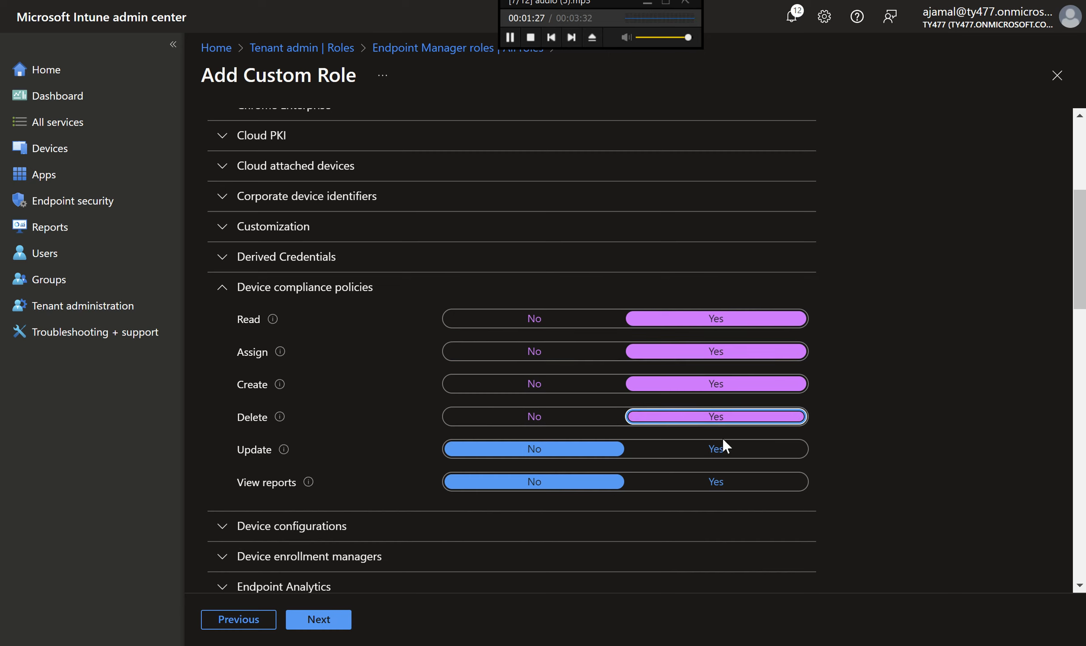
{"action": "left_click", "coordinate": [720, 450]}
{"action": "left_click", "coordinate": [721, 483]}
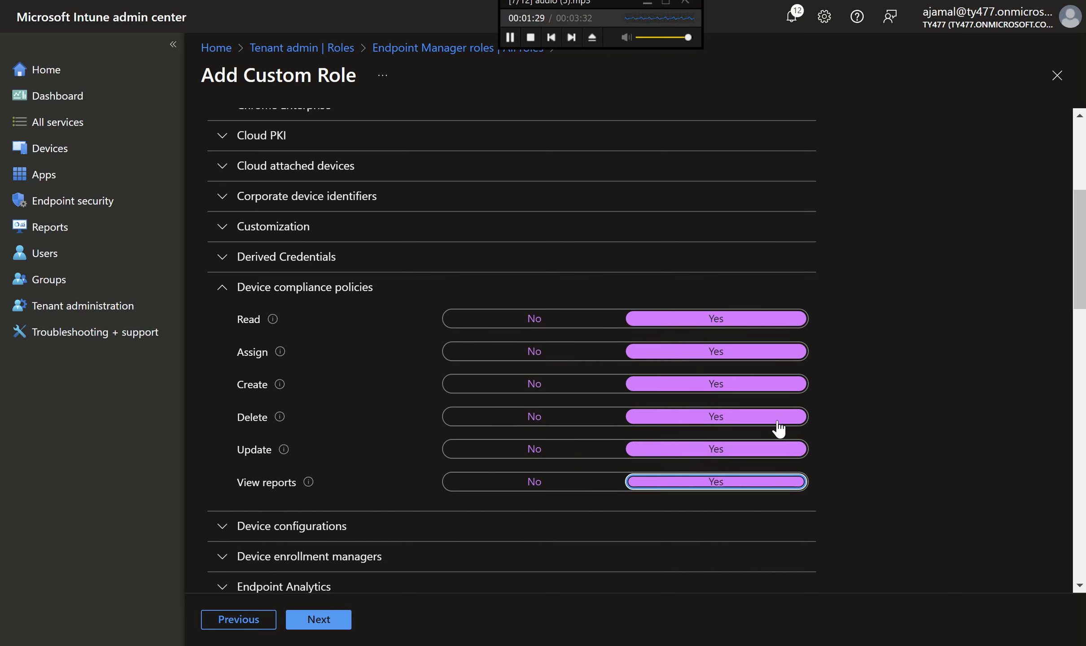
- Keep the Default scope tag and create the custom role
{"action": "left_click", "coordinate": [325, 628]}
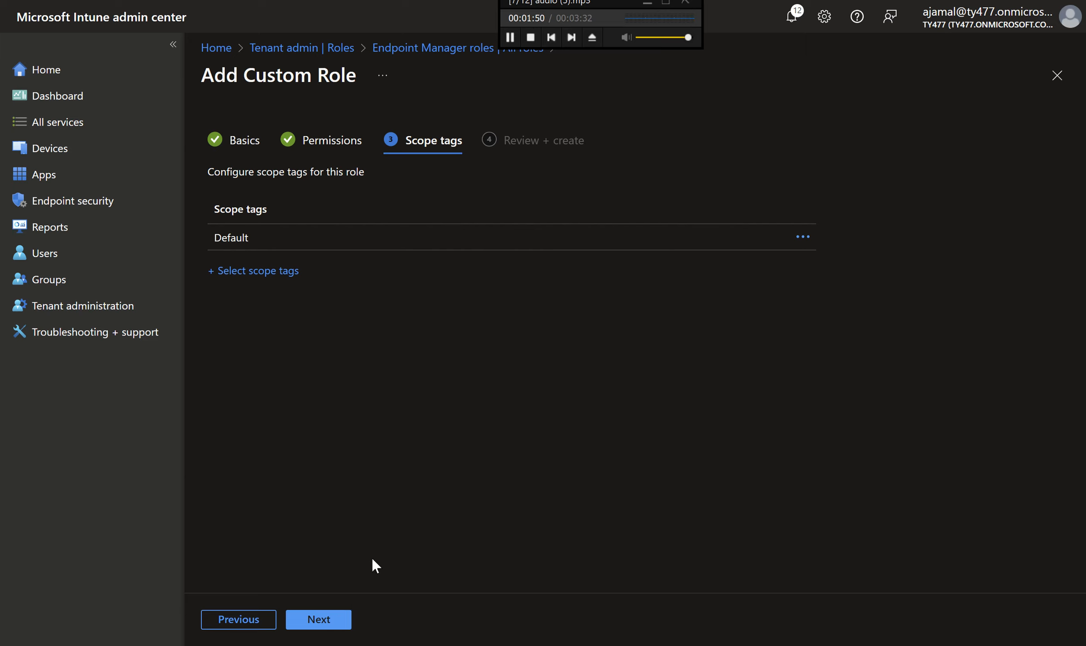
{"action": "left_click", "coordinate": [333, 621]}
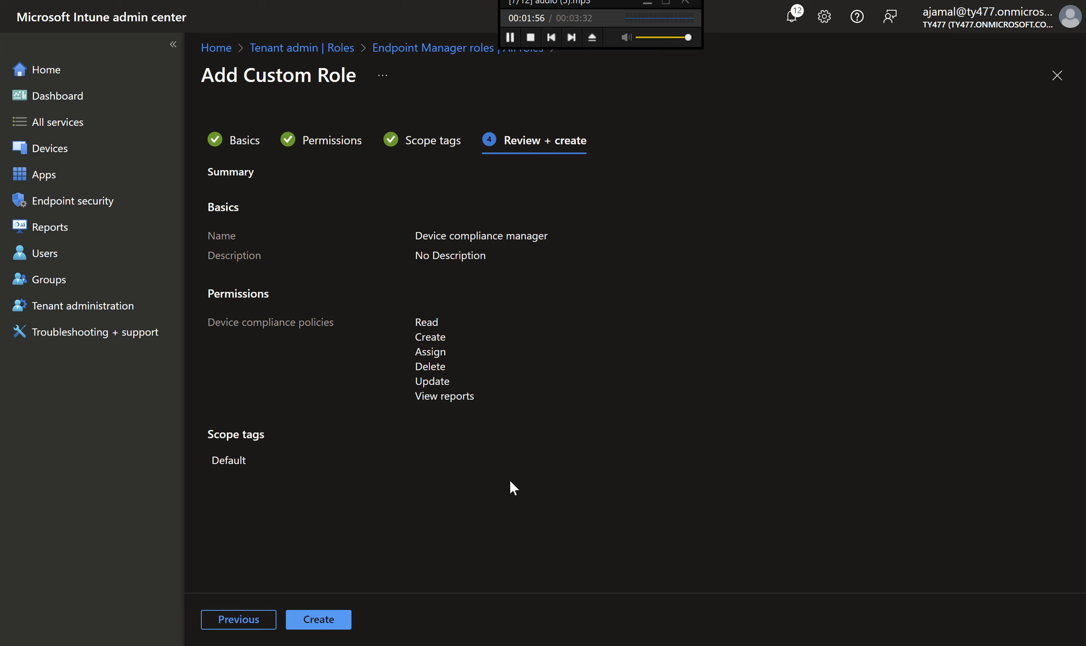
{"action": "left_click", "coordinate": [334, 616]}
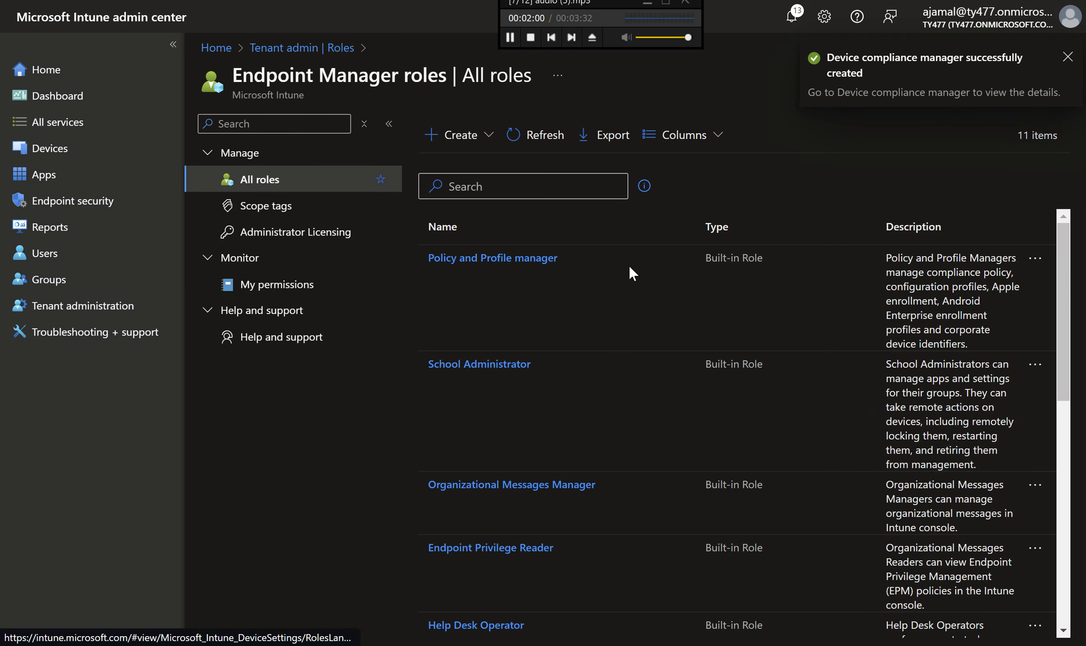
- Search the roles for "dev" and open the assignments of the Device compliance manager role
{"action": "left_click", "coordinate": [505, 190]}
{"action": "type", "text": "dev"}
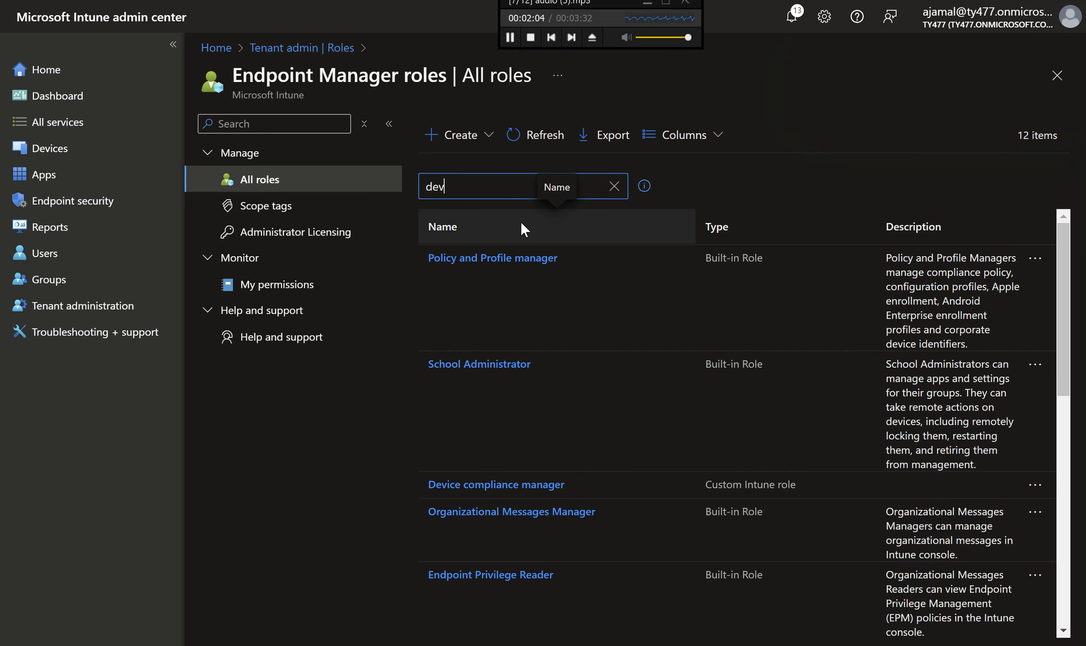
{"action": "left_click", "coordinate": [510, 484]}
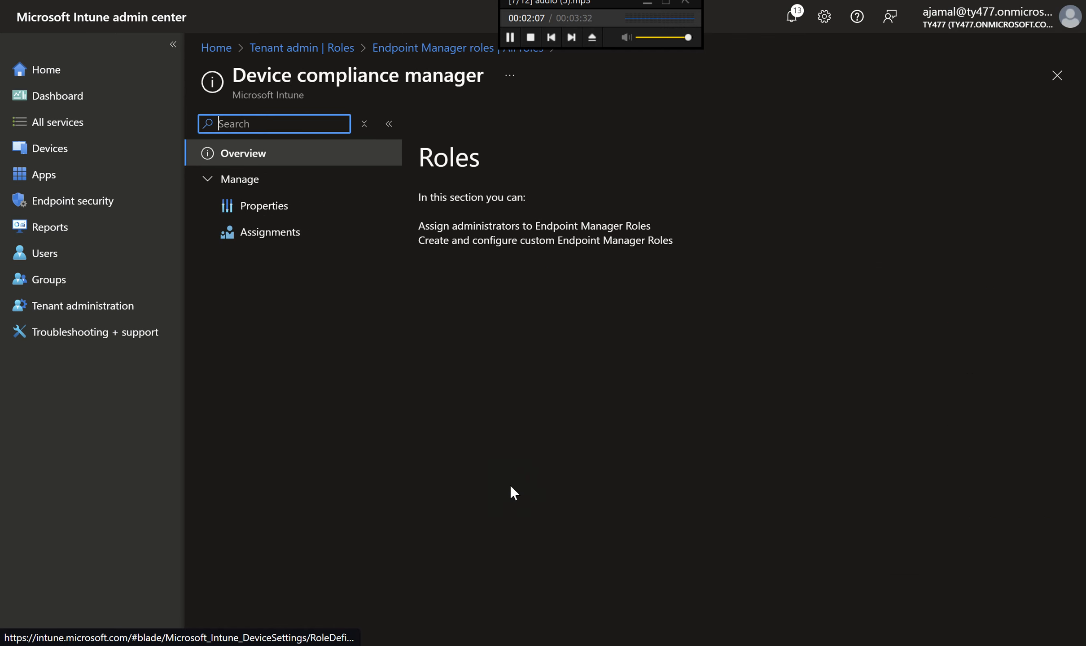
{"action": "left_click", "coordinate": [318, 237]}
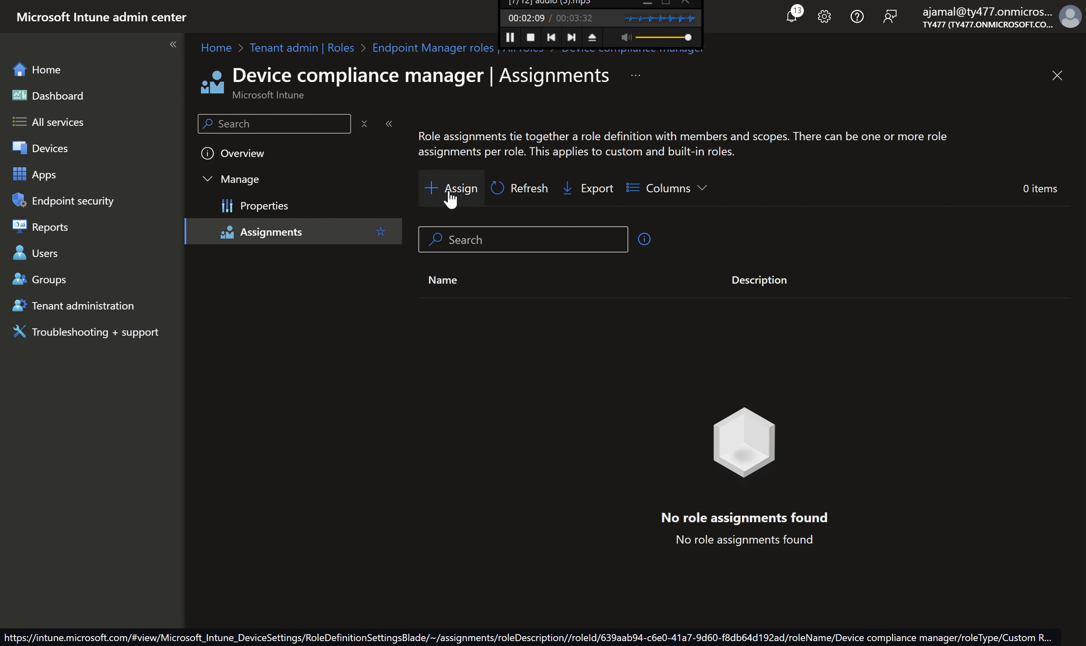
- Start a new role assignment named "Device compl" and proceed to its admin groups
{"action": "left_click", "coordinate": [449, 192]}
{"action": "left_click", "coordinate": [457, 172]}
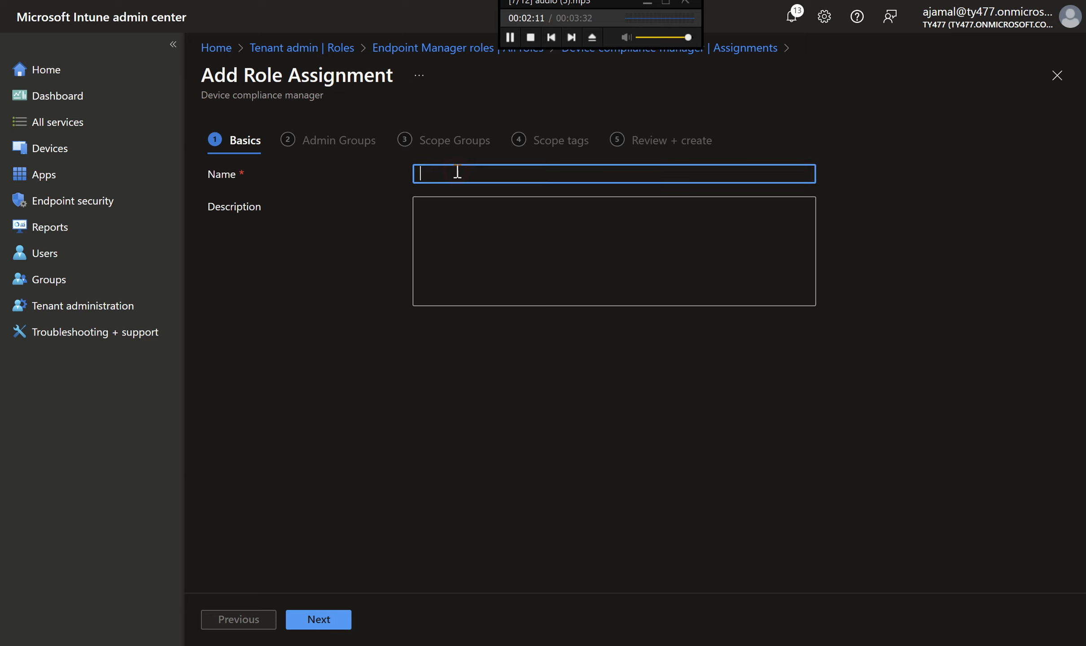
{"action": "type", "text": "Device compl"}
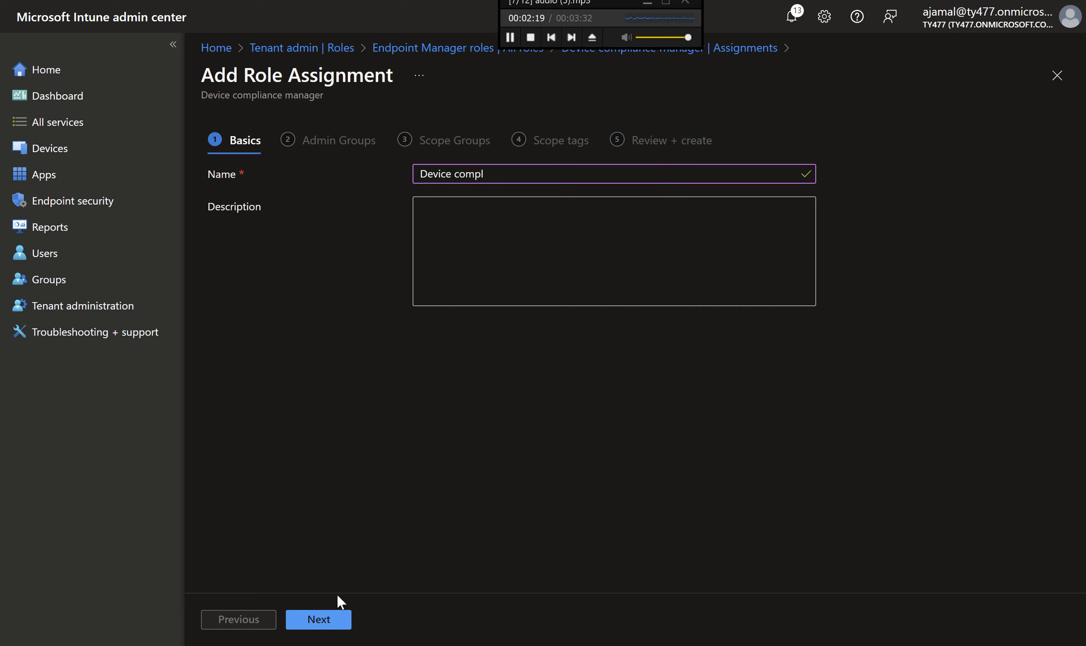
{"action": "left_click", "coordinate": [327, 621]}
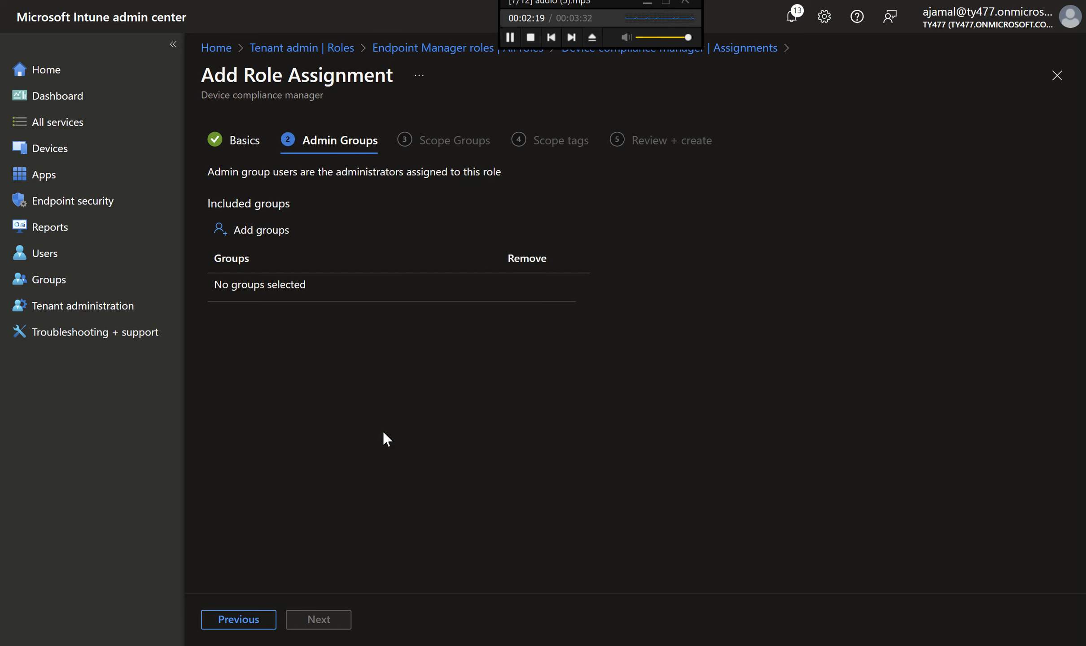
- Search the groups for "device", include Device Compliance Group as the admin group and continue to the scope groups
{"action": "left_click", "coordinate": [281, 230]}
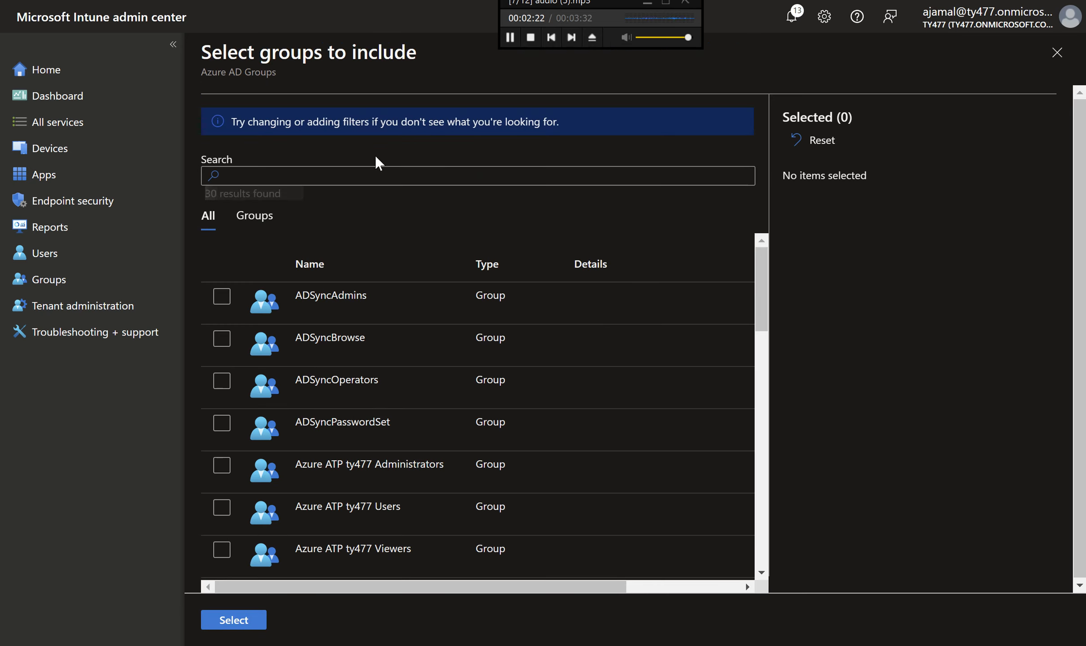
{"action": "left_click", "coordinate": [366, 175]}
{"action": "type", "text": "dev"}
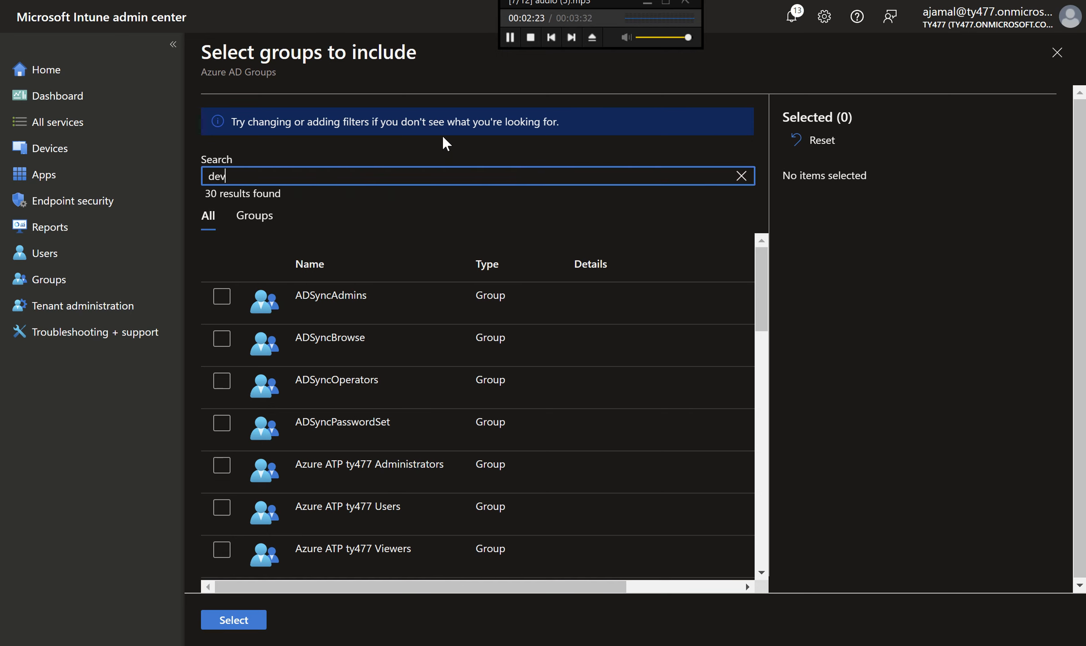
{"action": "type", "text": "ice"}
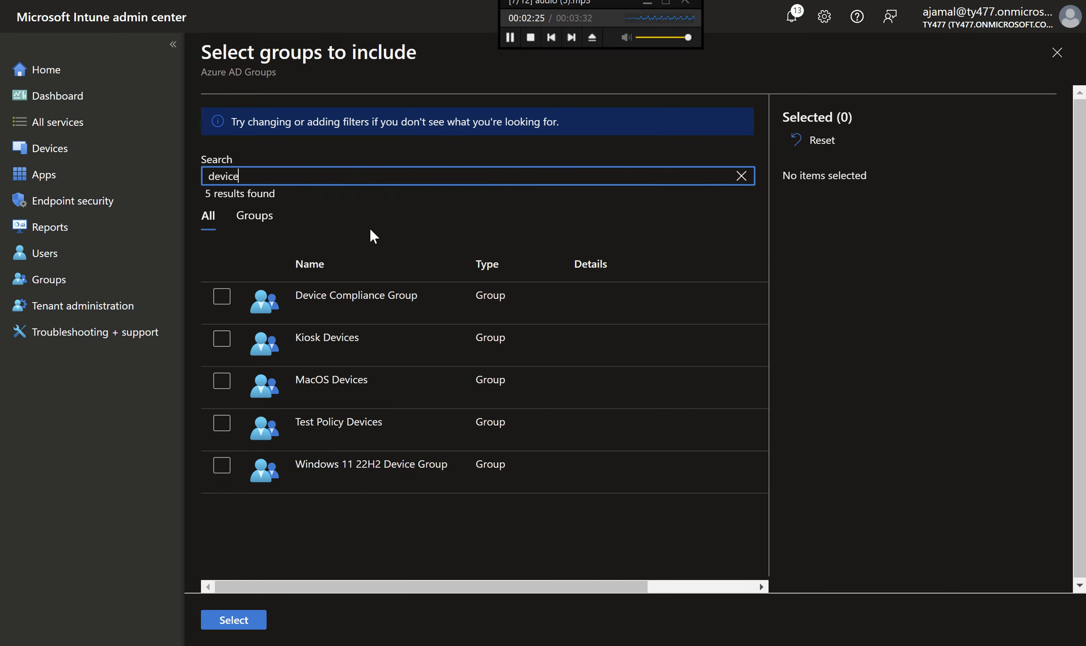
{"action": "left_click", "coordinate": [224, 294]}
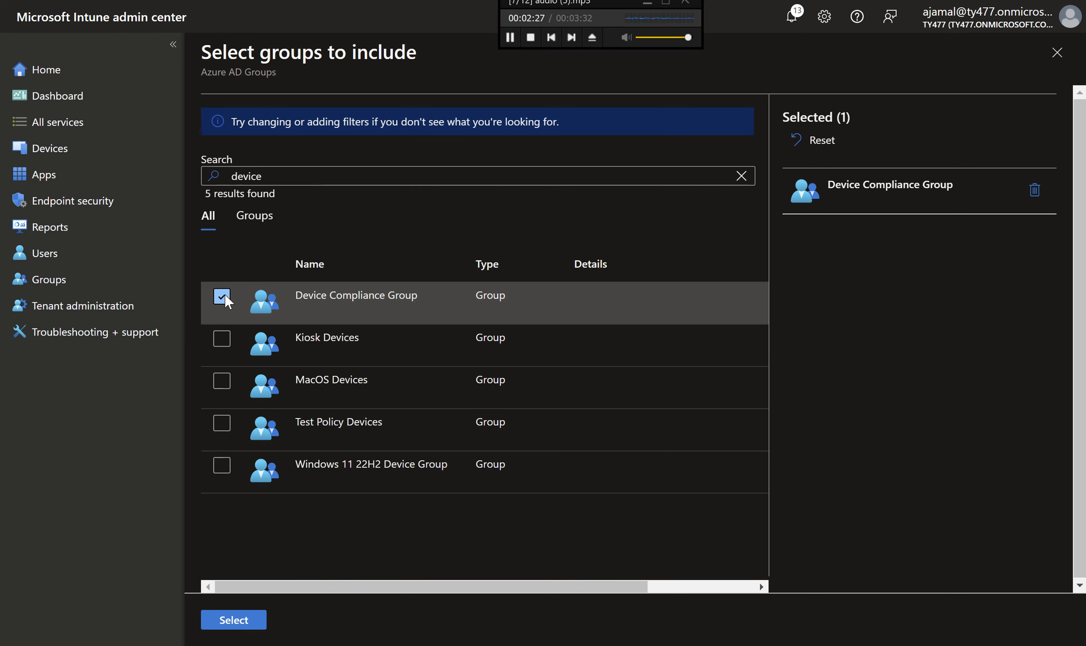
{"action": "left_click", "coordinate": [243, 624]}
{"action": "left_click", "coordinate": [340, 624]}
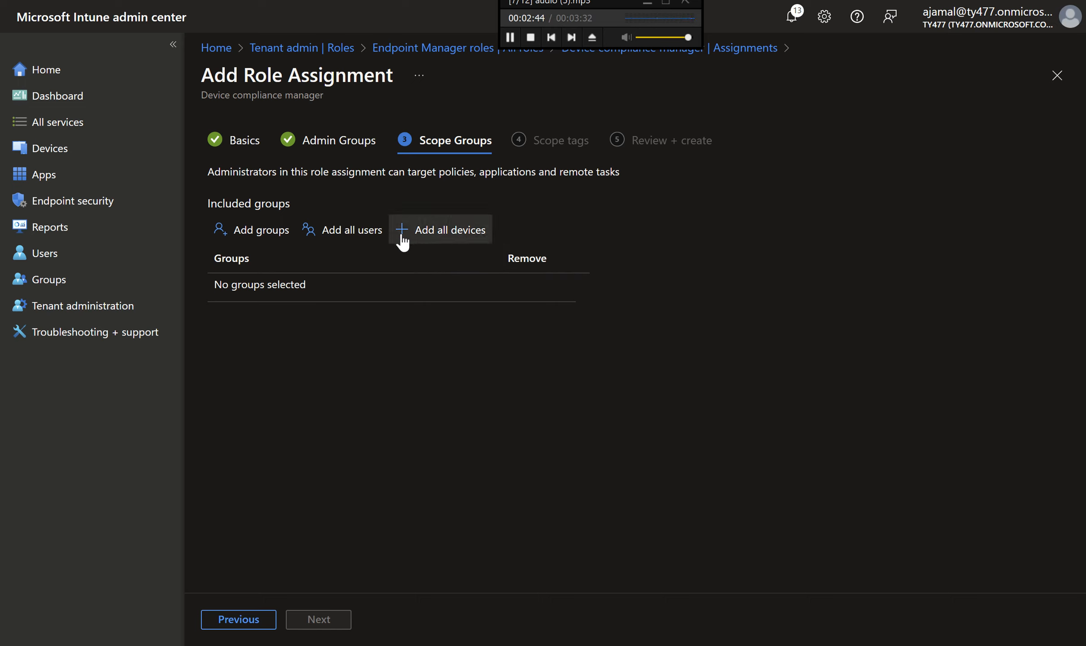
- Scope the assignment to all devices, leave it without scope tags and create it
{"action": "left_click", "coordinate": [428, 238]}
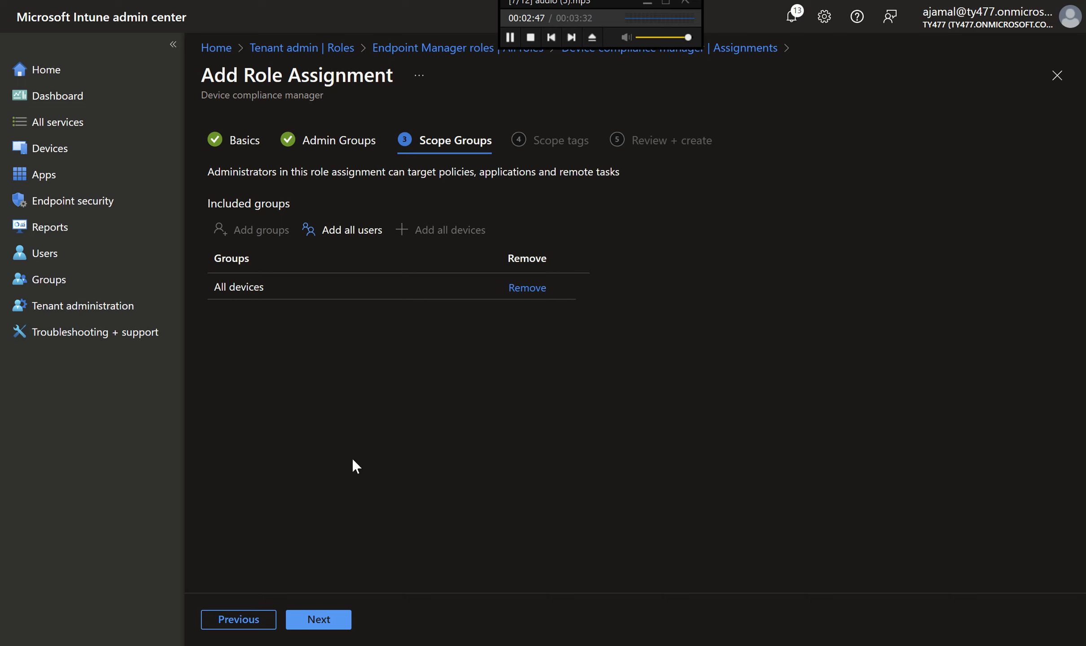
{"action": "left_click", "coordinate": [323, 619]}
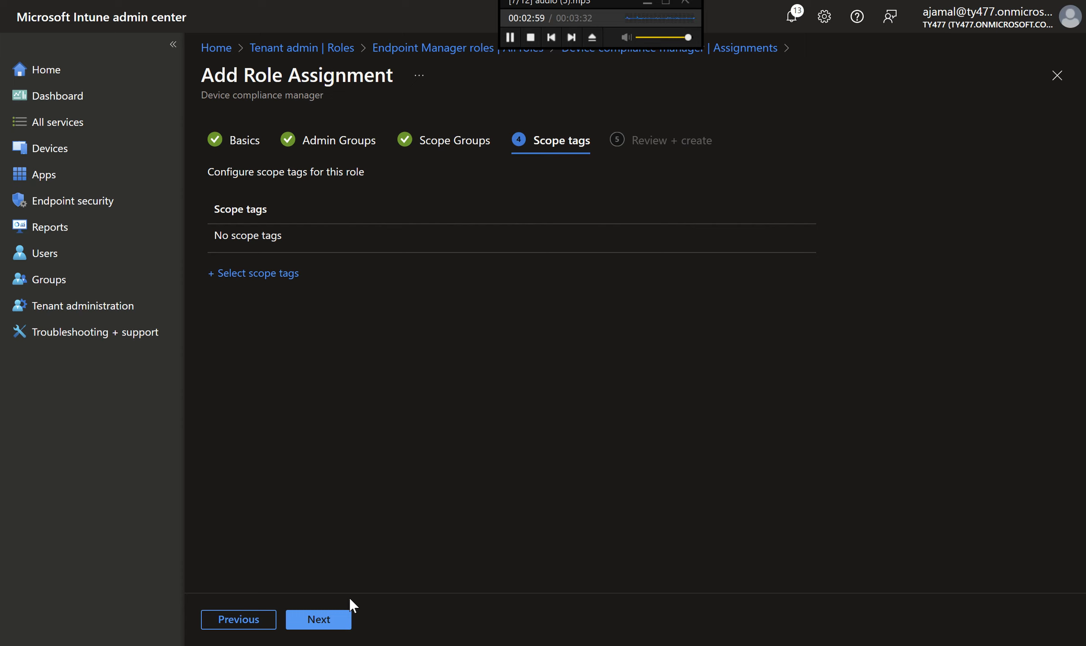
{"action": "left_click", "coordinate": [331, 622]}
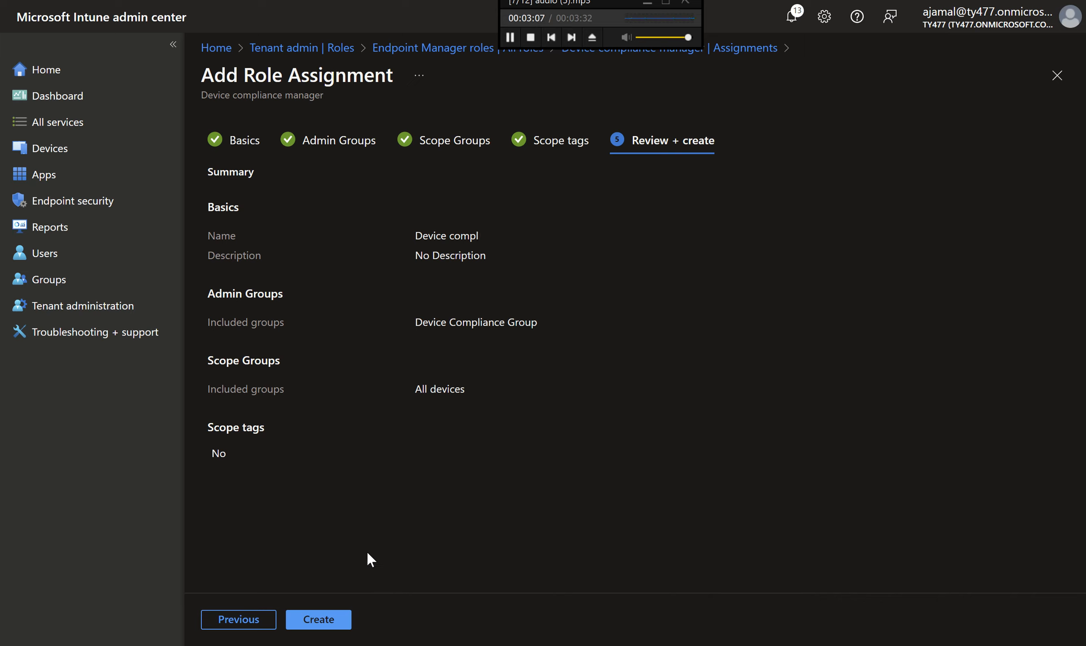
{"action": "left_click", "coordinate": [337, 621]}
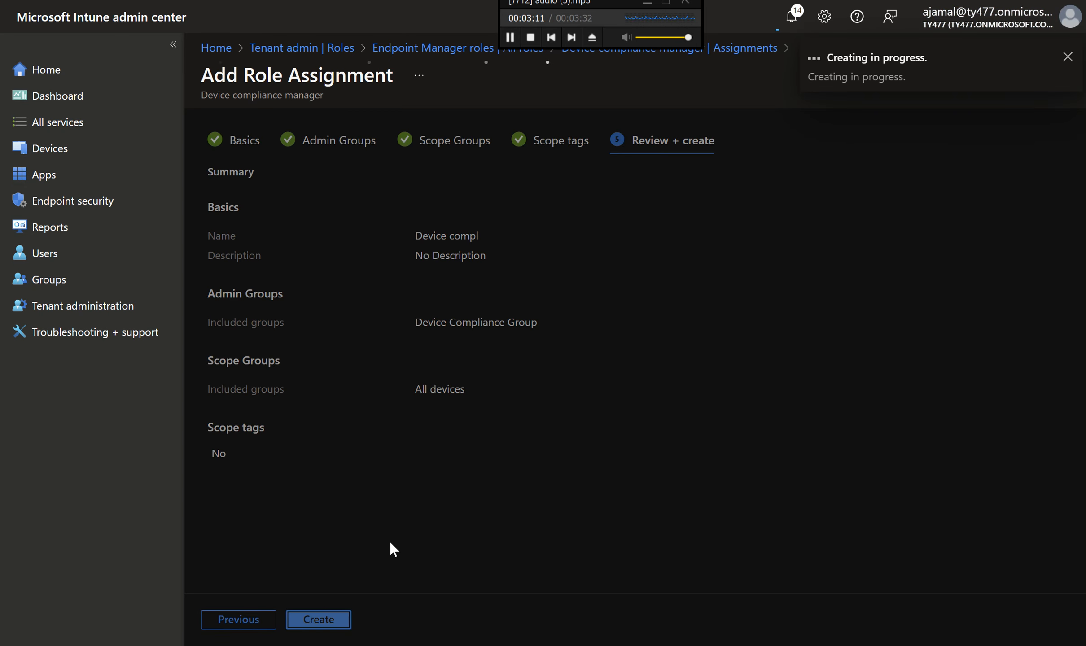